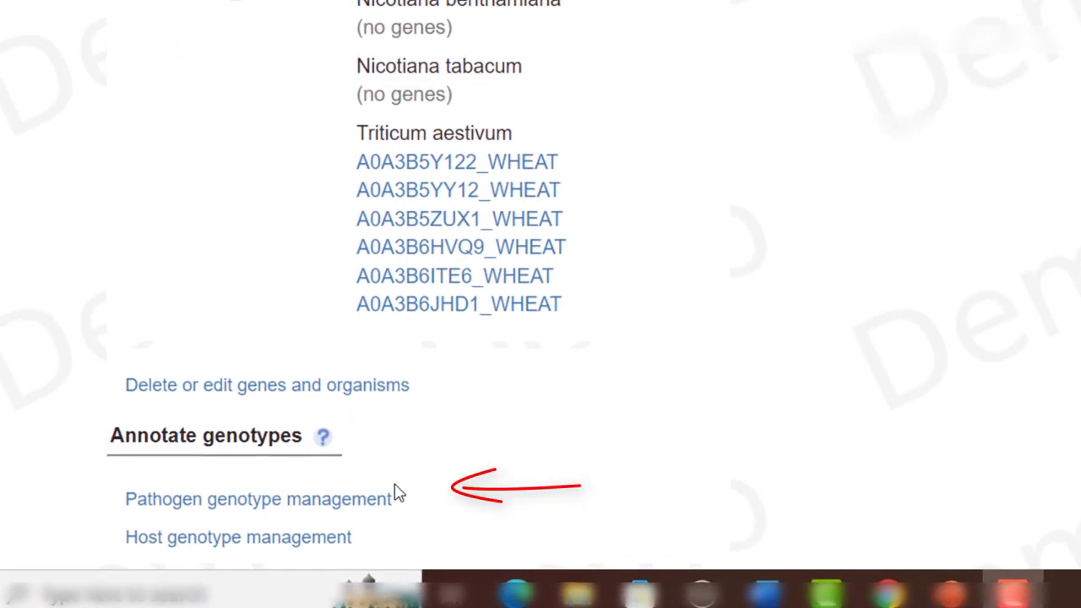
Open Pathogen genotype management for the PMID:32883427 curation session
left_click(314, 518)
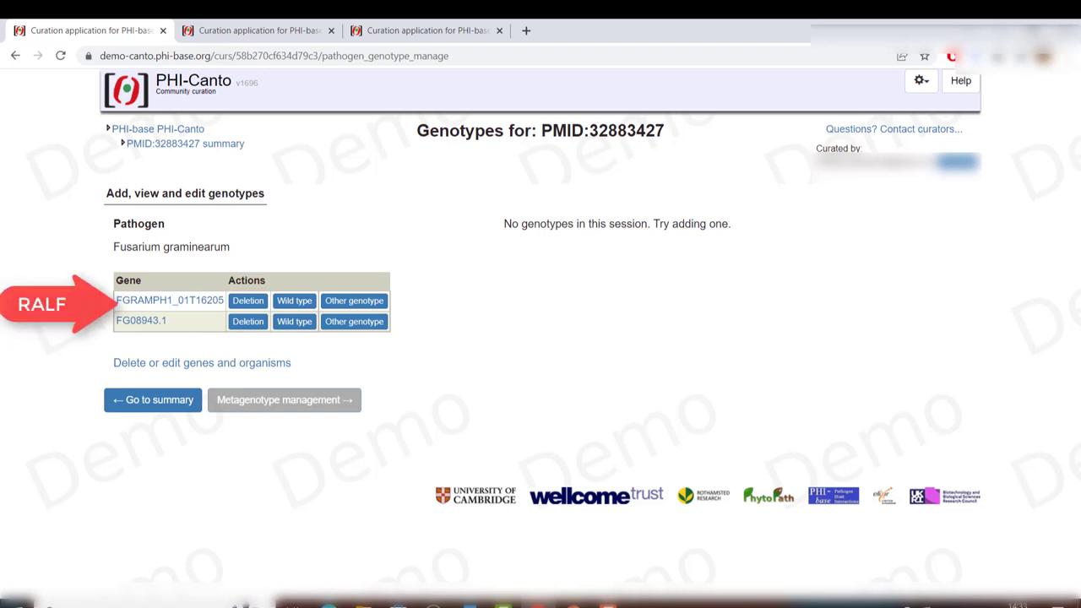
Add a deletion genotype of FGRAMPH1_01T16205 in strain PH-1
left_click(248, 302)
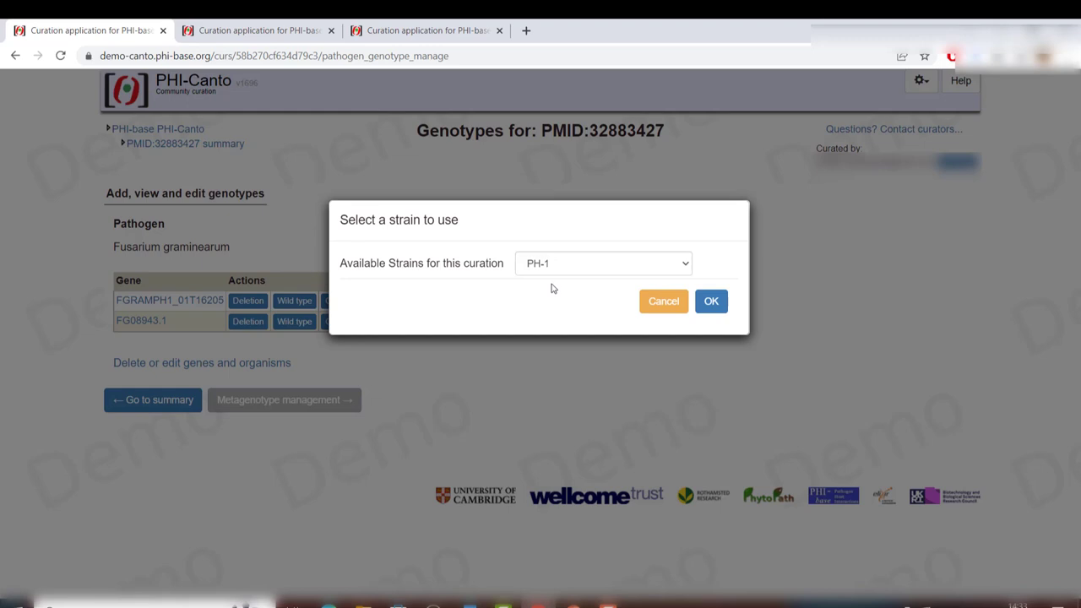
left_click(710, 301)
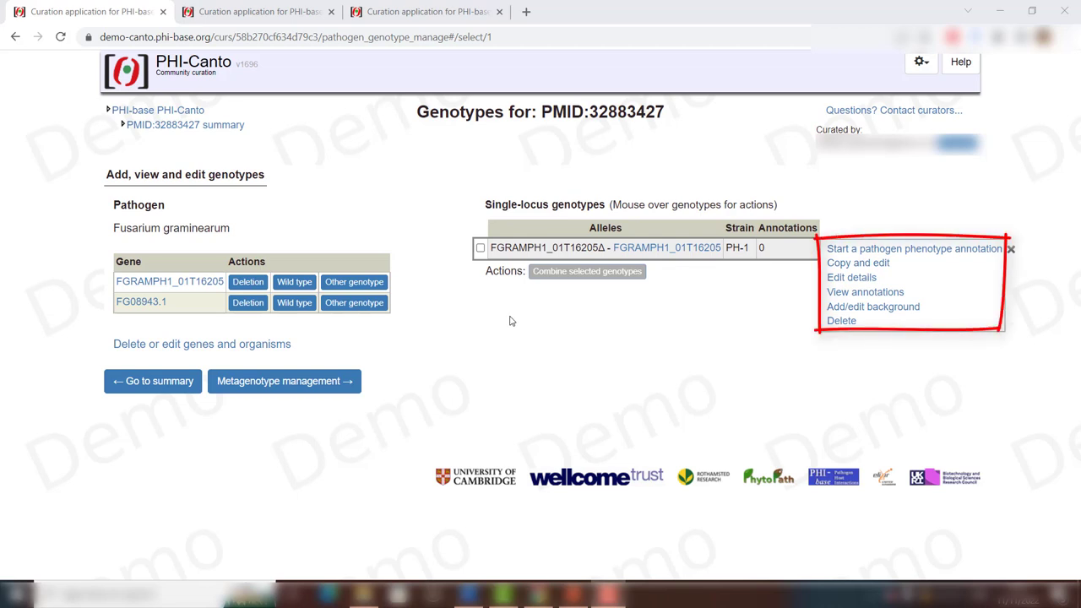
left_click(835, 282)
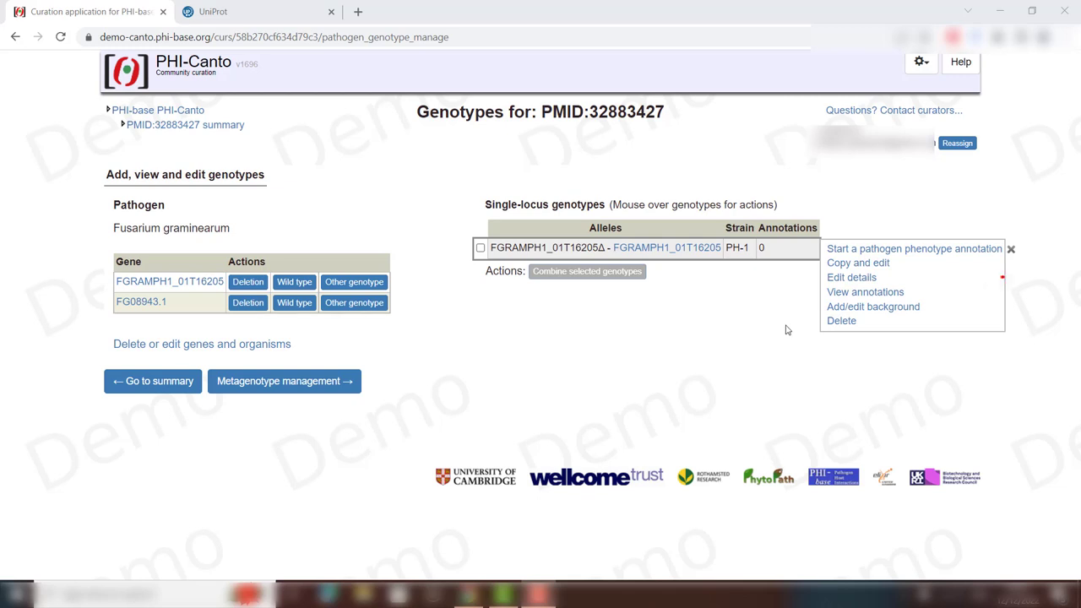
Rename the FGRAMPH1_01T16205 deletion allele to RALFdelta and save, showing RALFΔ
left_click(836, 279)
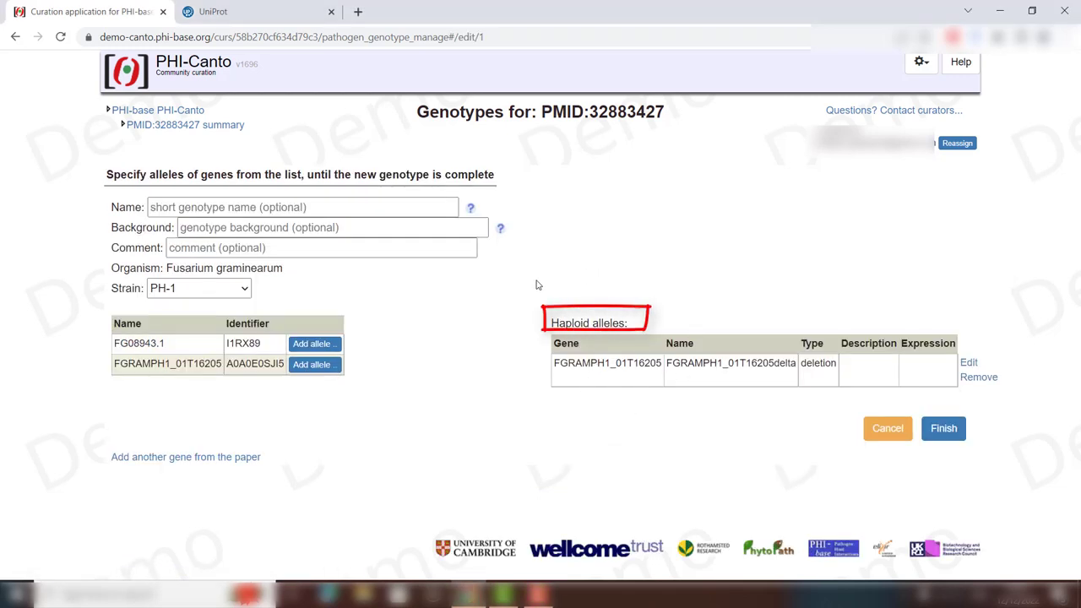
left_click(968, 363)
left_click(427, 229)
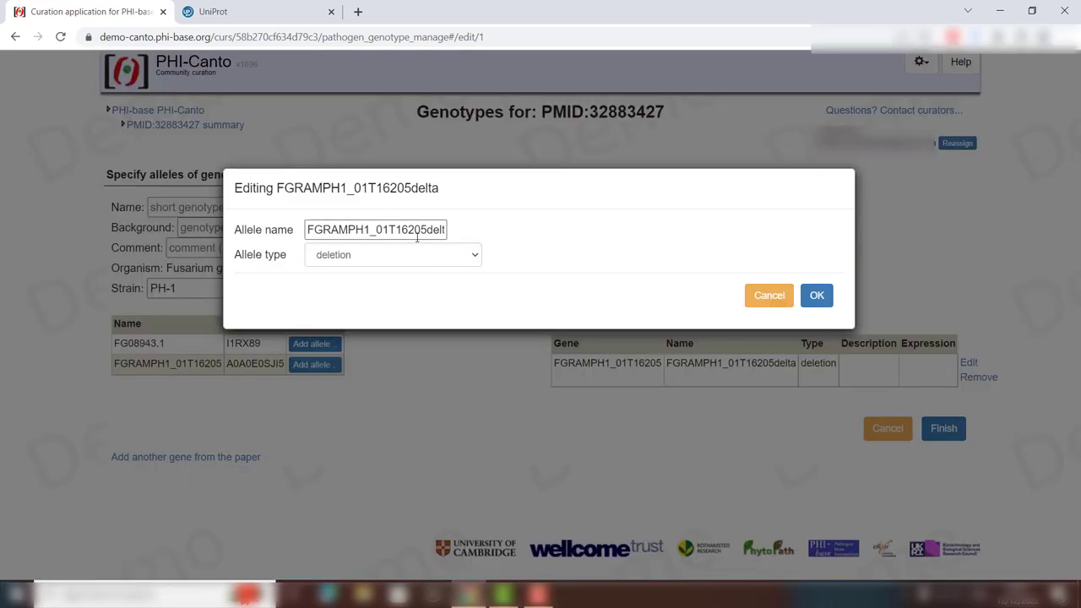
key("BackSpace")
key("BackSpace")
key("BackSpace")
key("BackSpace")
key("BackSpace")
key("BackSpace")
key("BackSpace")
key("BackSpace")
key("BackSpace")
key("BackSpace")
key("BackSpace")
key("BackSpace")
key("BackSpace")
key("BackSpace")
key("BackSpace")
key("BackSpace")
key("BackSpace")
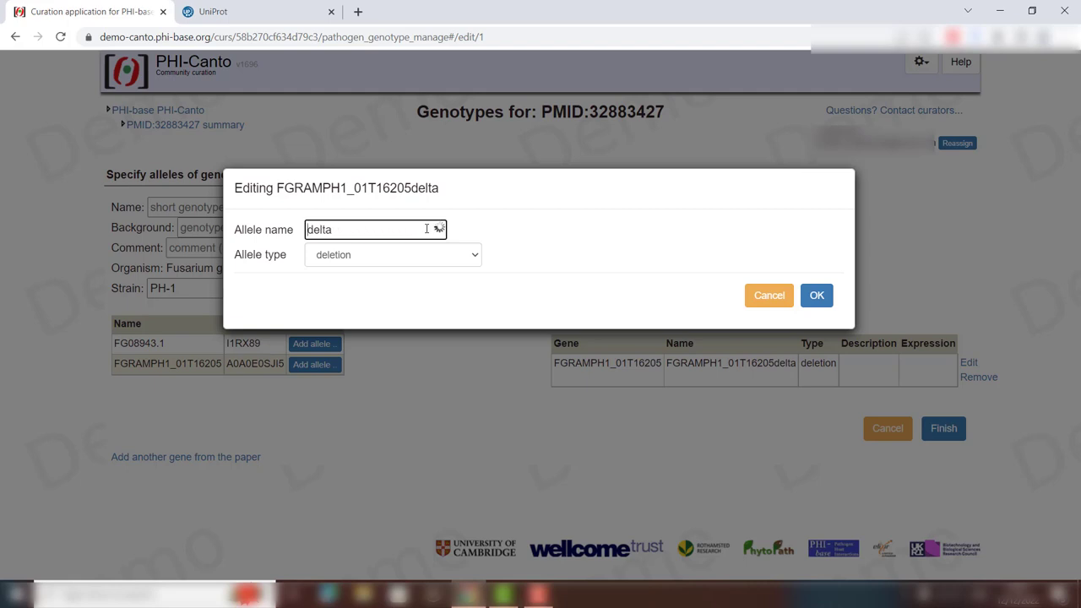
type("RALF")
left_click(816, 296)
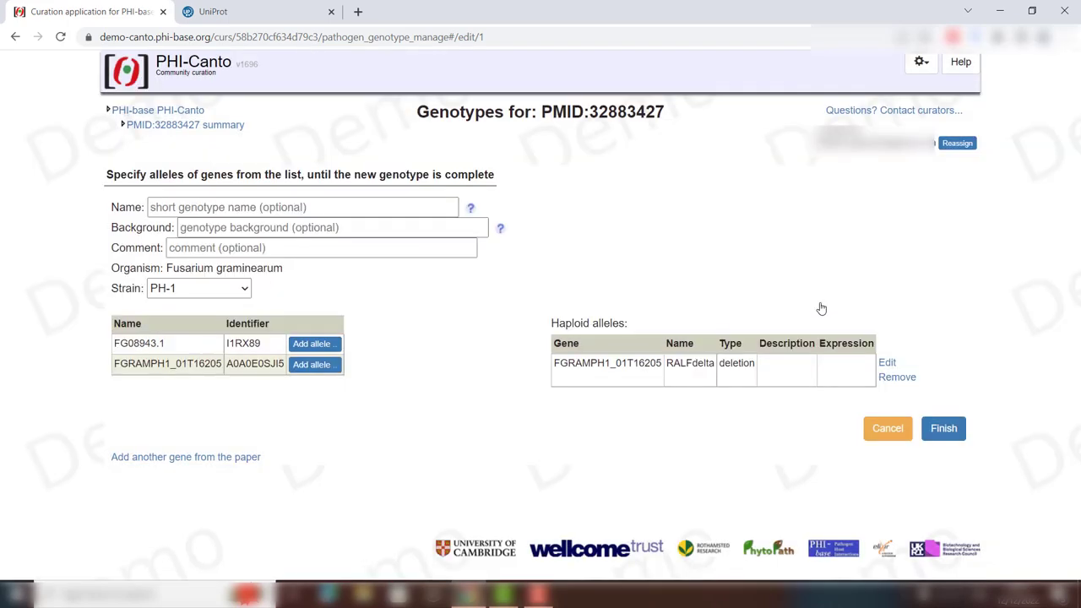
left_click(944, 429)
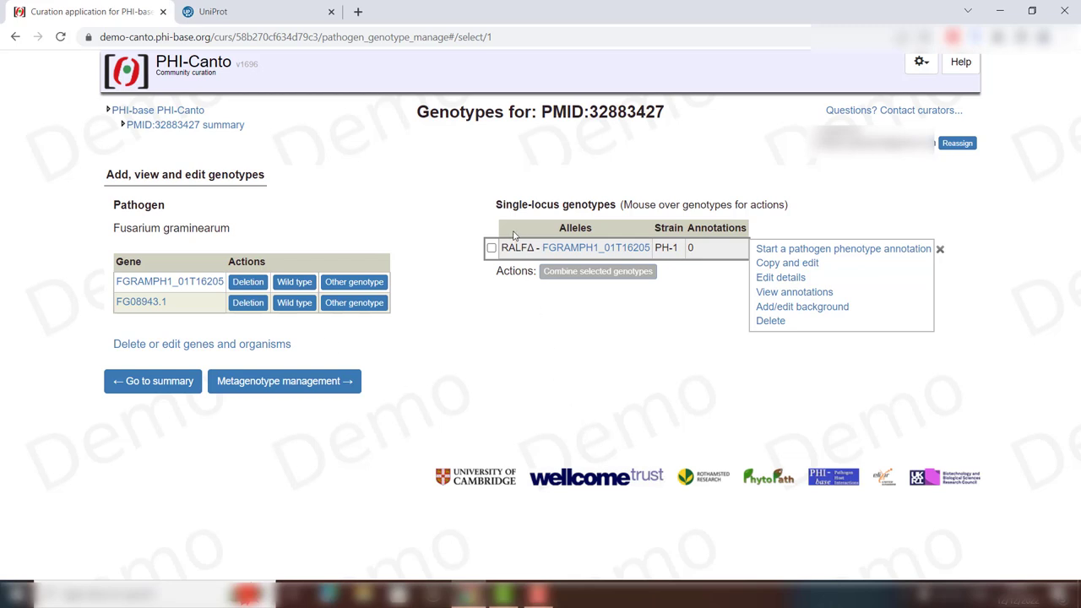
In the UniProt tab, go through the Help center to the Contact us form
left_click(231, 15)
left_click(1038, 75)
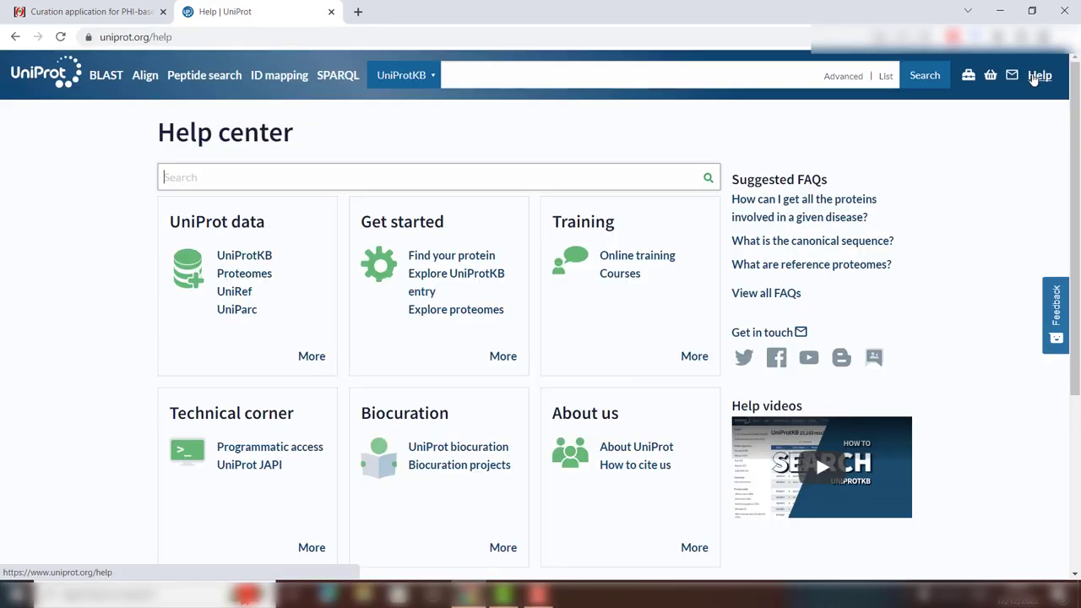
left_click(771, 330)
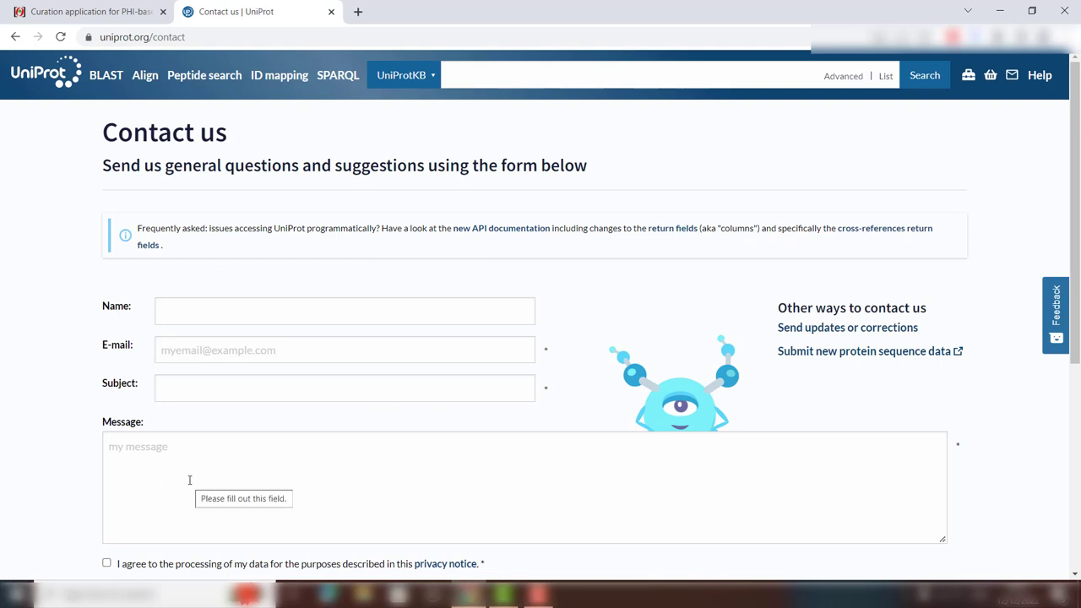
scroll(432, 463, "down", 2)
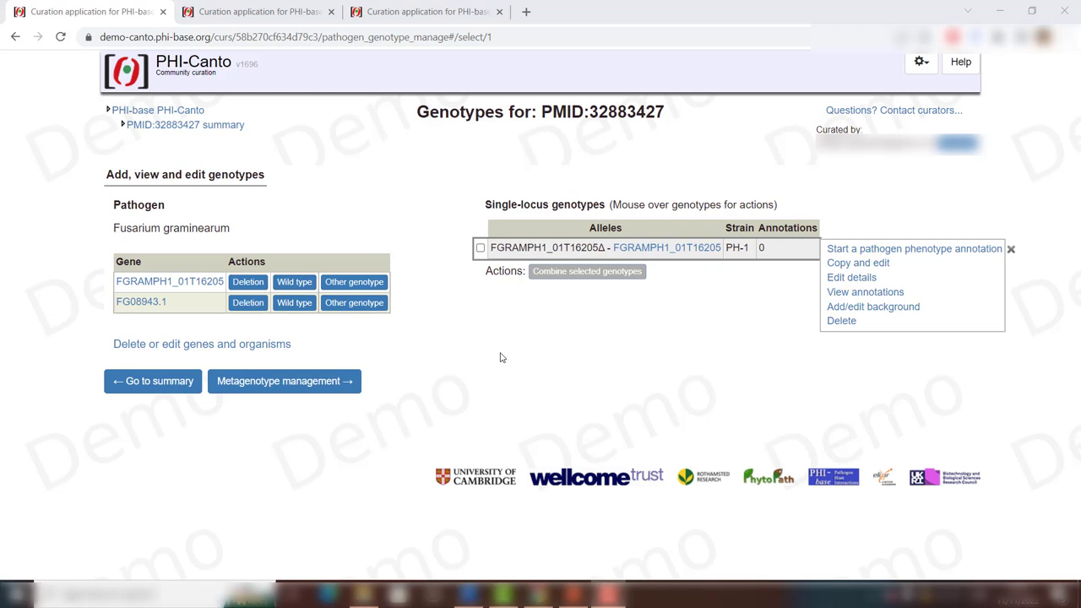
left_click(353, 281)
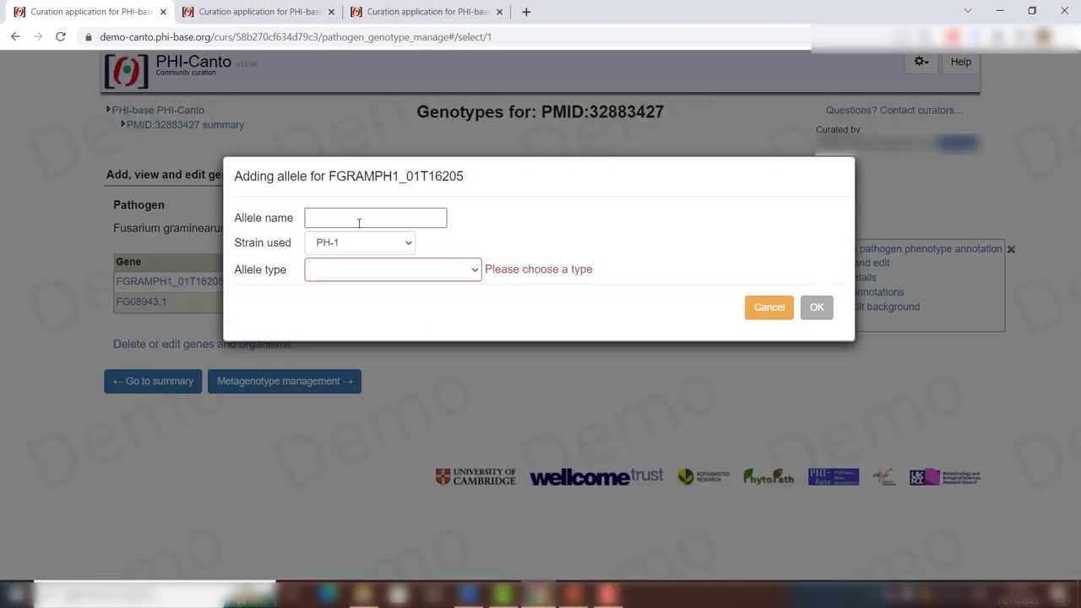
left_click(475, 270)
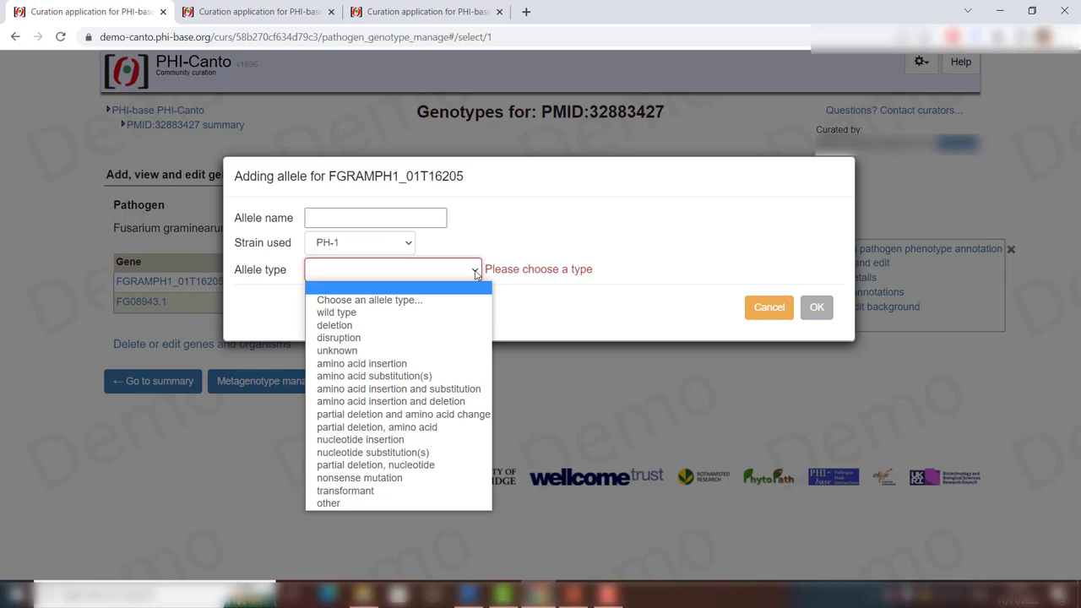
left_click(429, 429)
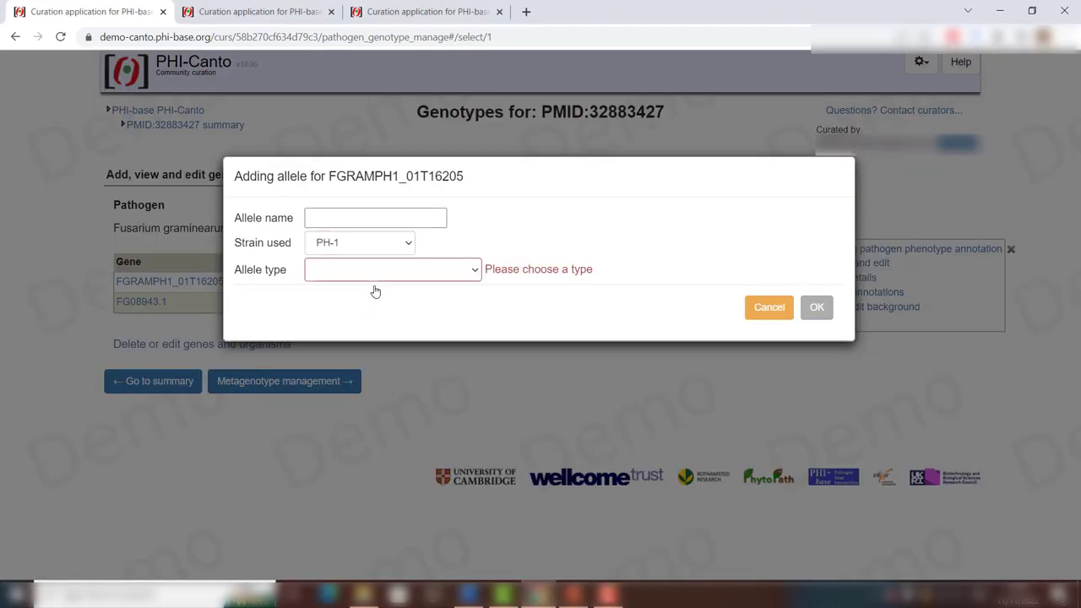
left_click(438, 270)
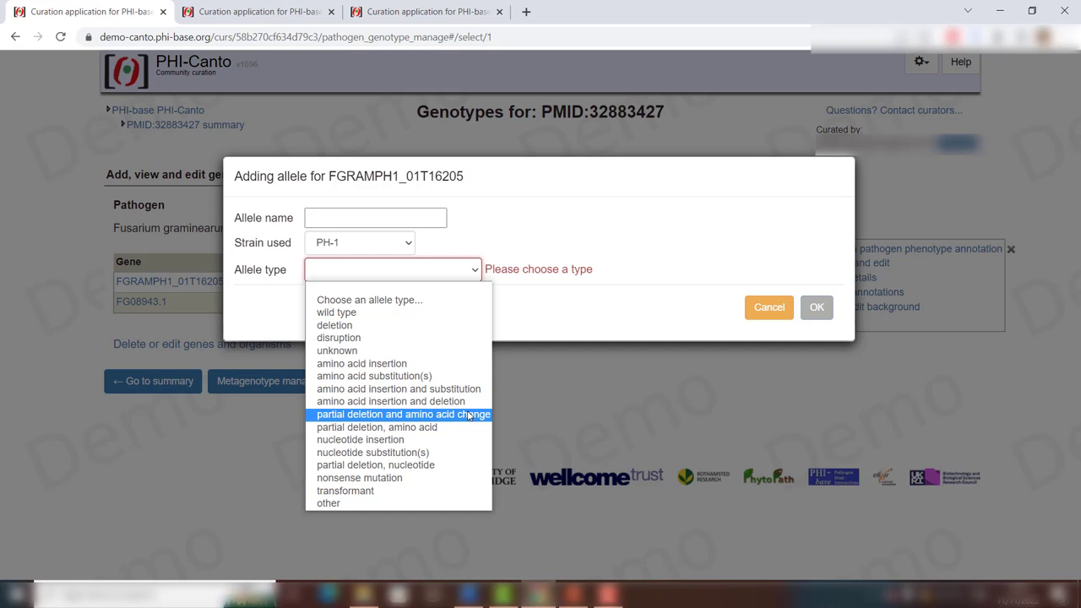
left_click(408, 503)
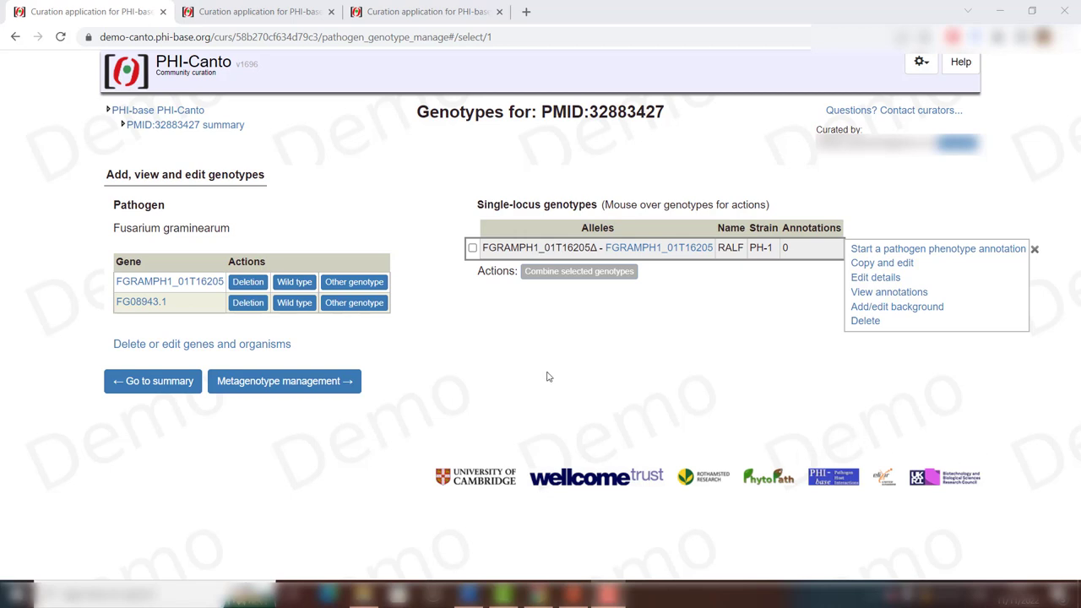
Add a wild-type allele of FGRAMPH1_01T16205 with Wild type product level
left_click(294, 282)
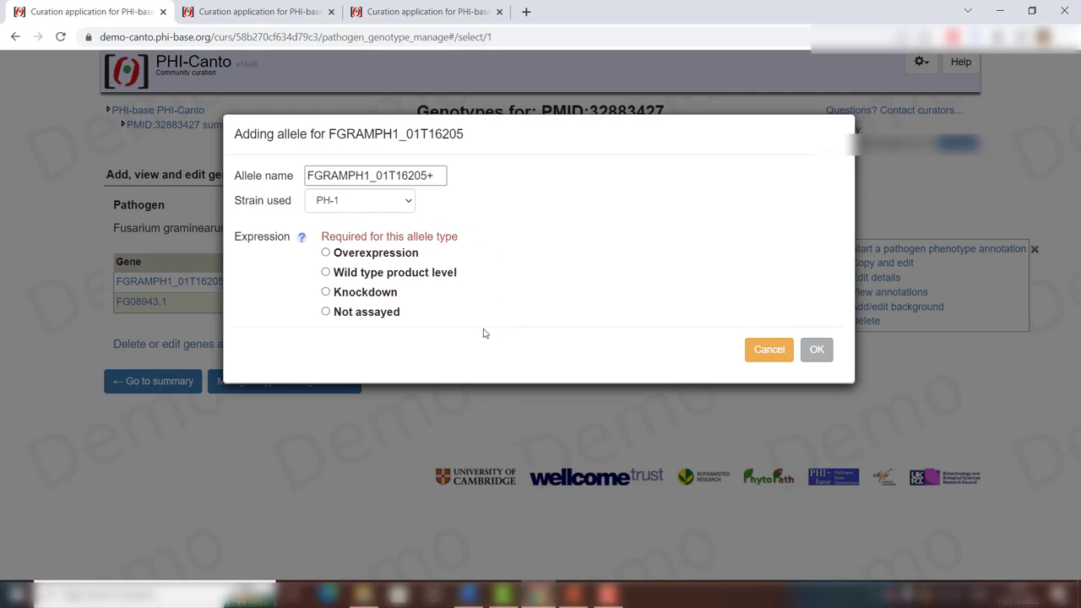
left_click(326, 273)
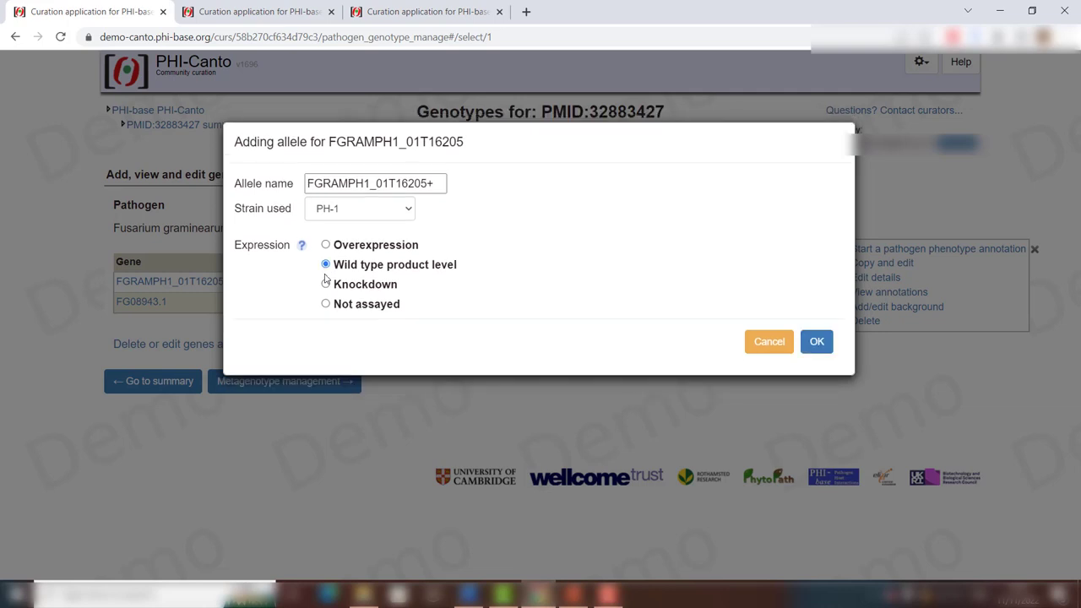
left_click(810, 348)
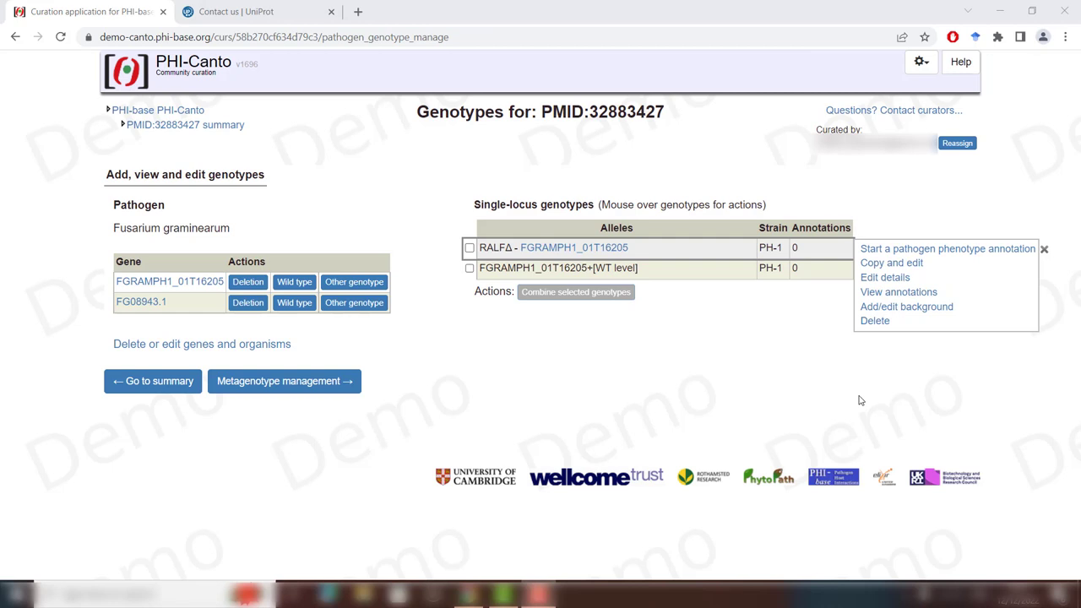
Replace the gene ID in the wild-type allele name so it reads RALF+
mouse_move(828, 276)
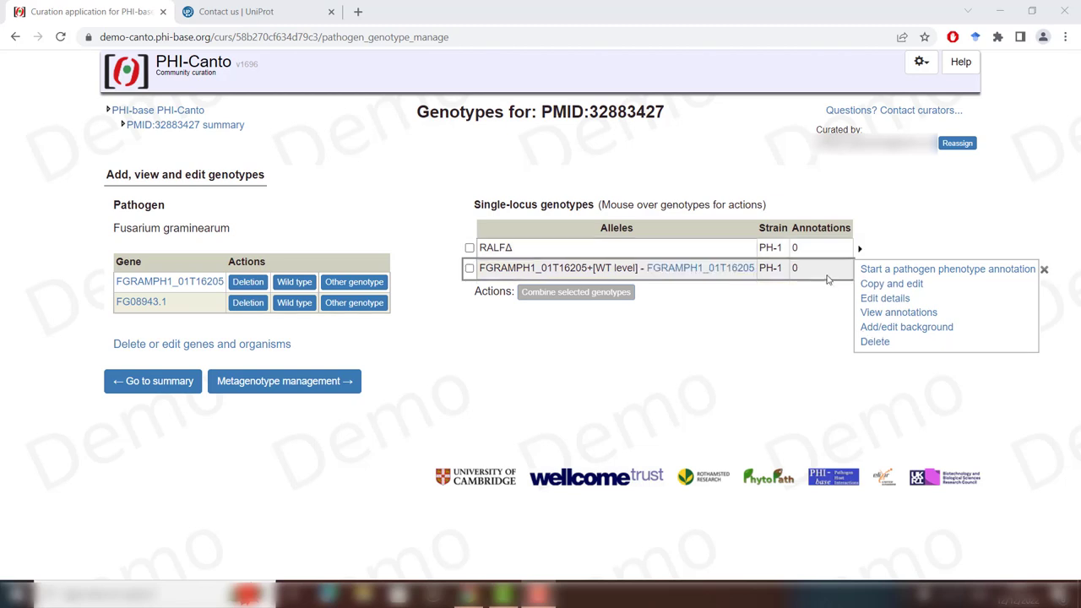
left_click(878, 300)
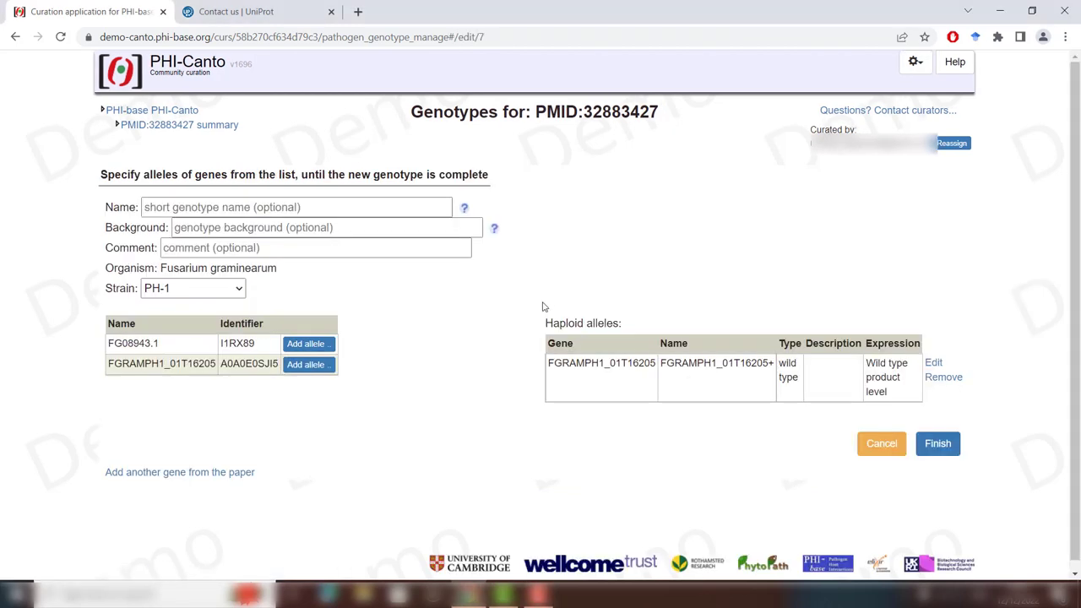
left_click(933, 362)
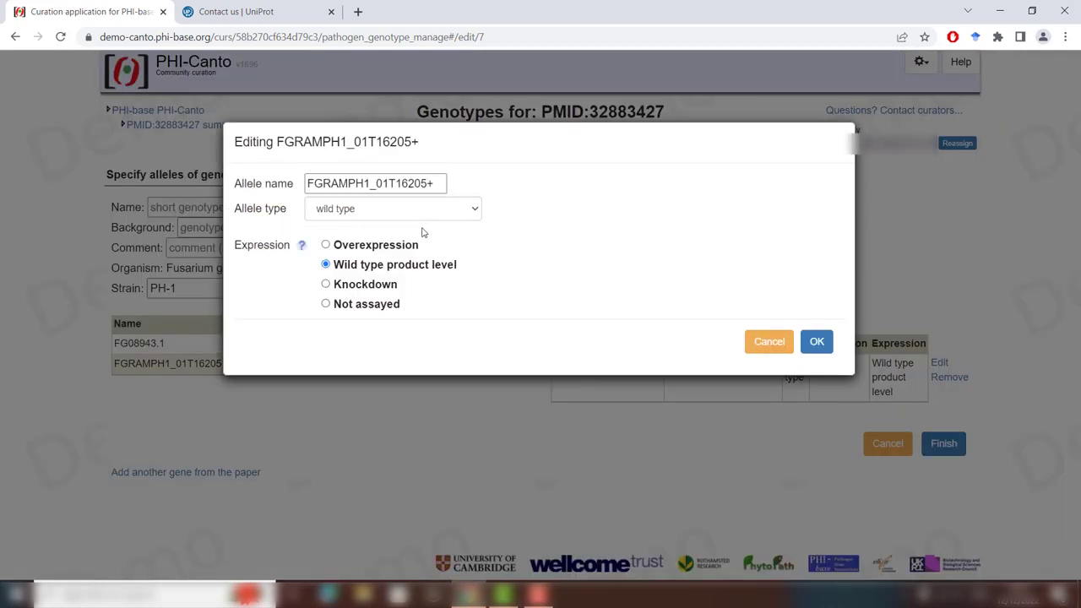
left_click(429, 183)
left_click_drag(429, 184, 267, 182)
key("BackSpace")
type("RALF+")
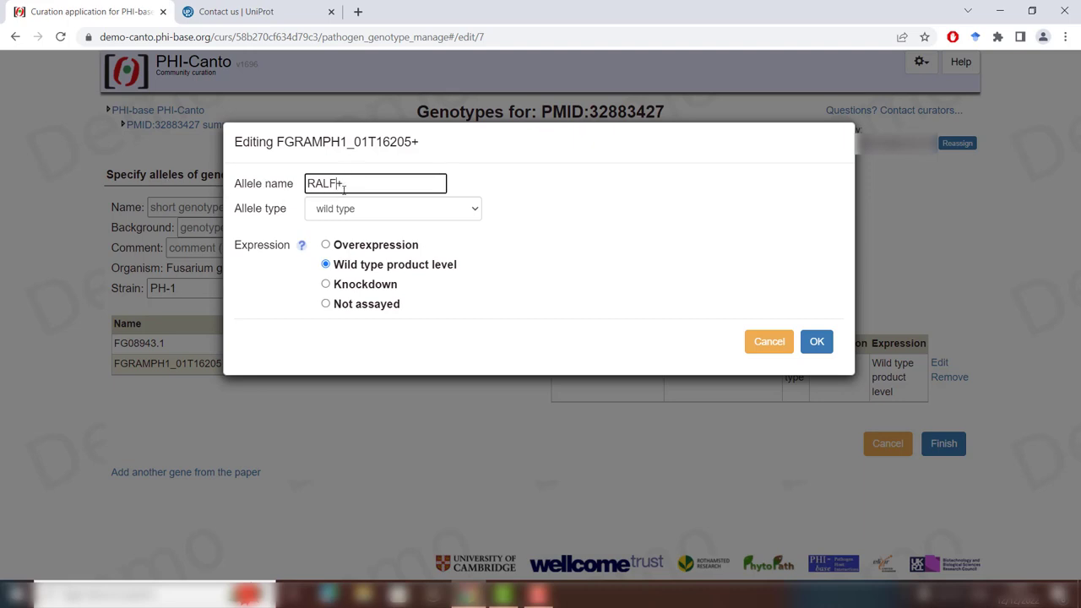
left_click(816, 341)
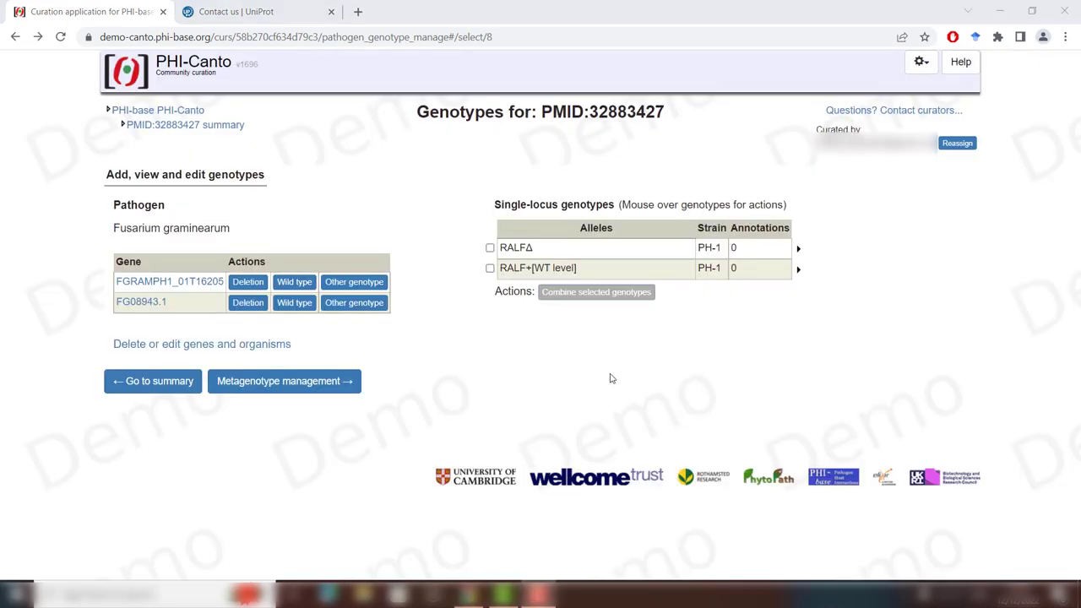
Add another wild-type allele of FGRAMPH1_01T16205 with Overexpression
left_click(294, 282)
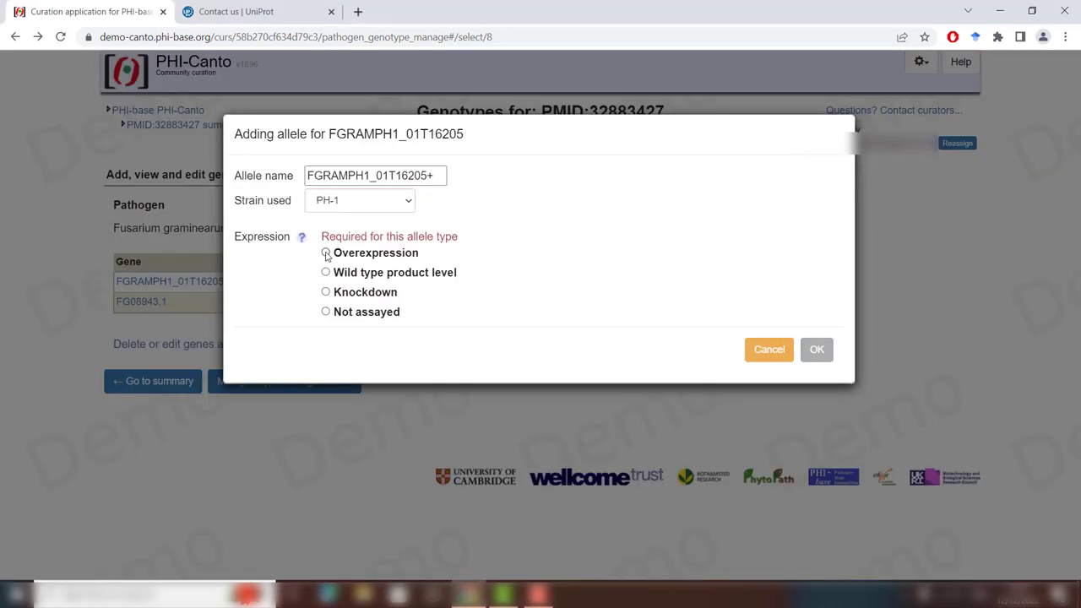
left_click(326, 253)
left_click(816, 346)
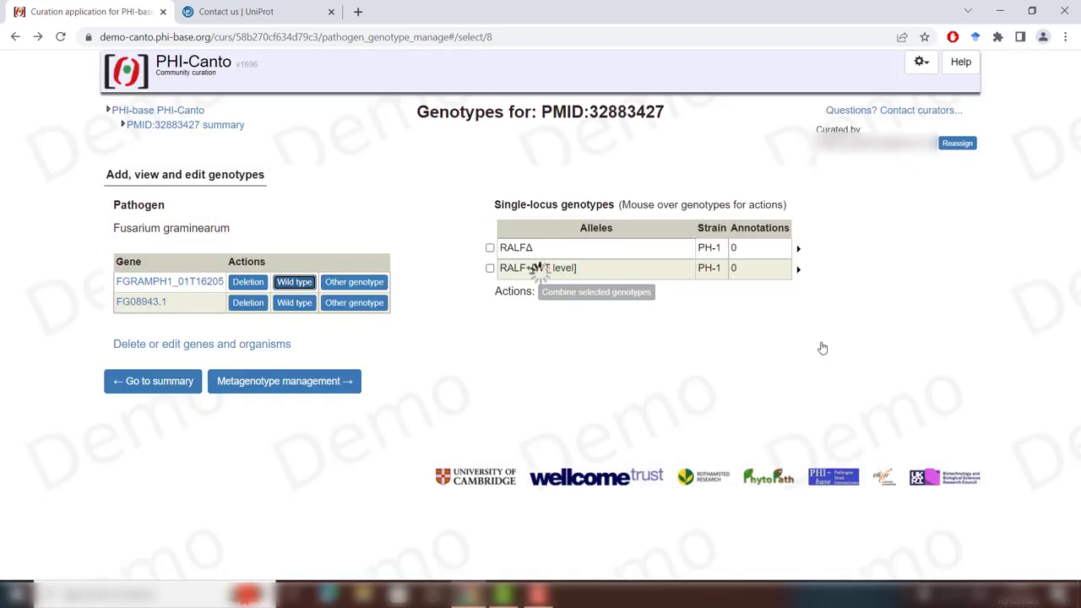
Rename the overexpression allele to RALF+ and save the genotype
mouse_move(644, 292)
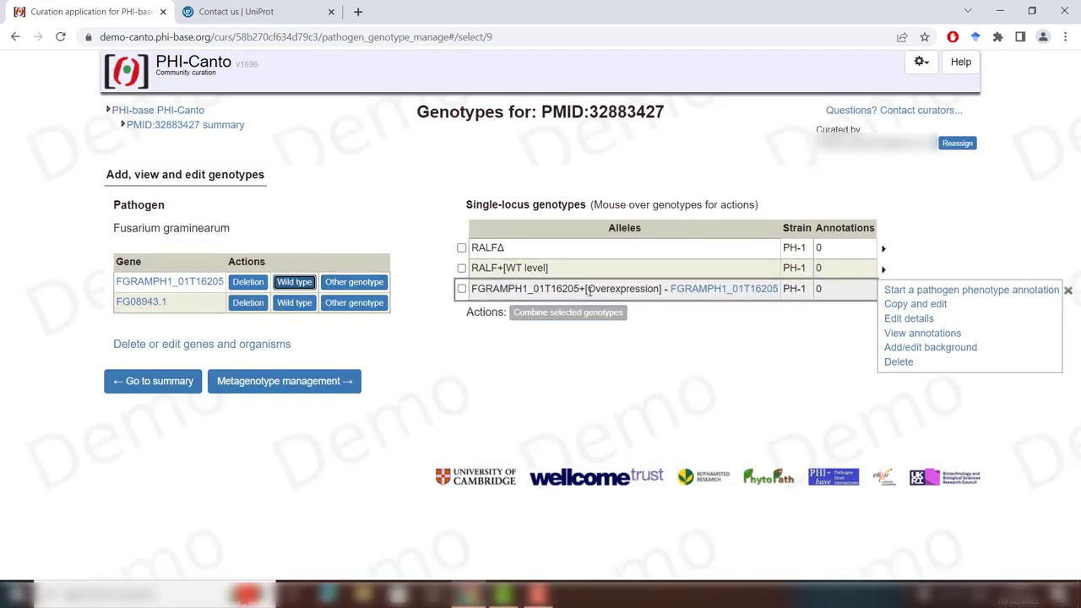
left_click(900, 319)
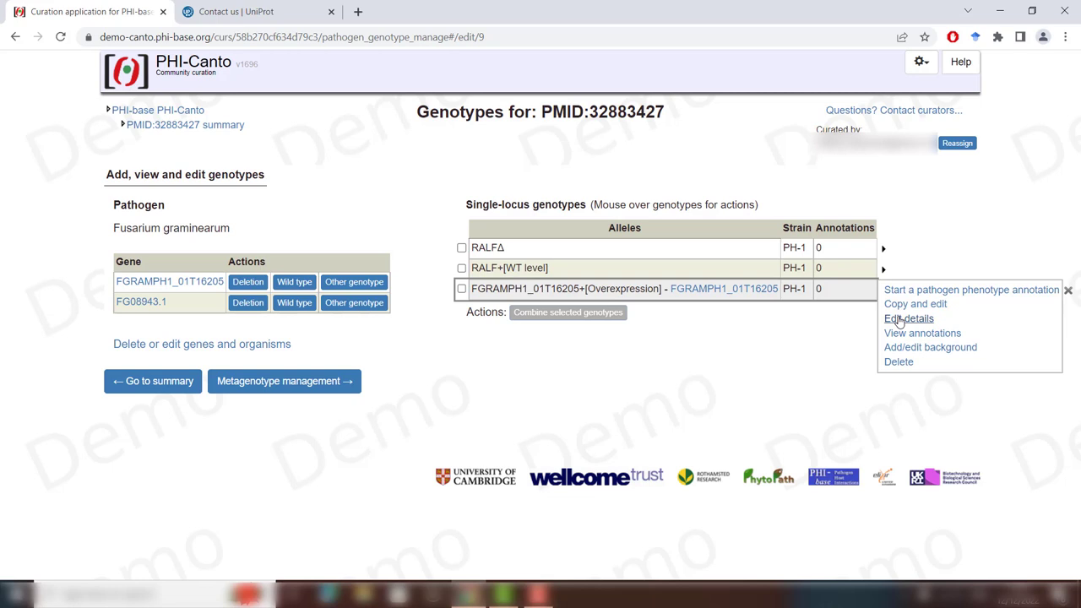
left_click(899, 319)
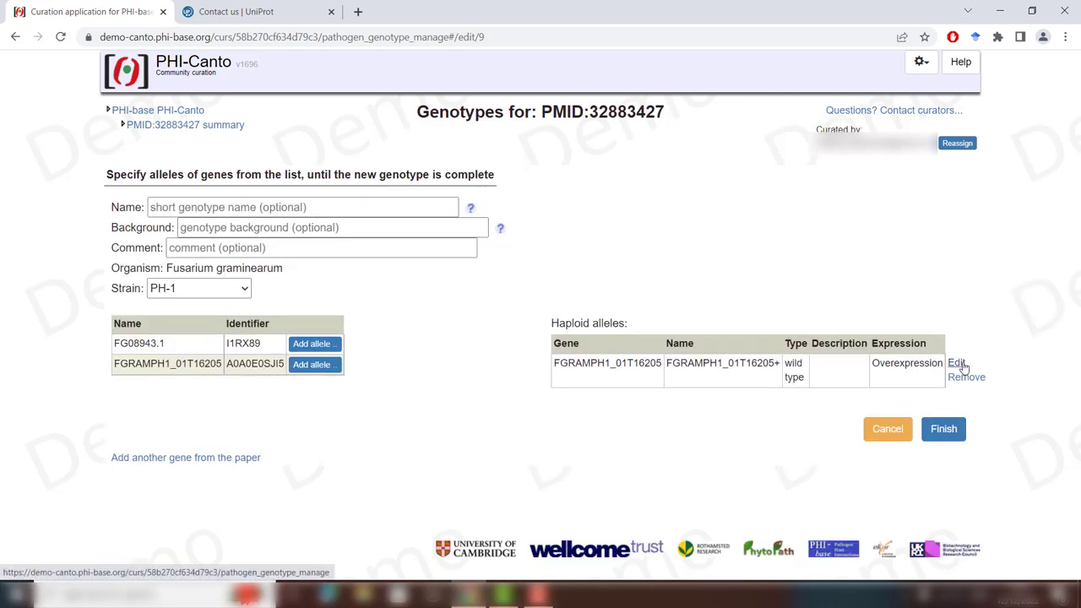
left_click(958, 364)
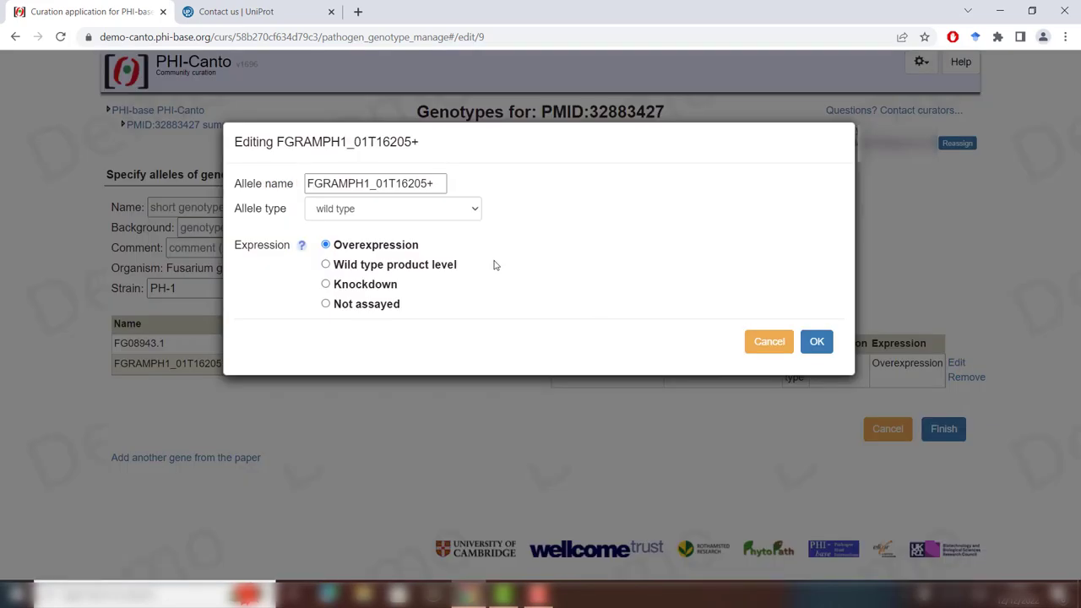
left_click(427, 183)
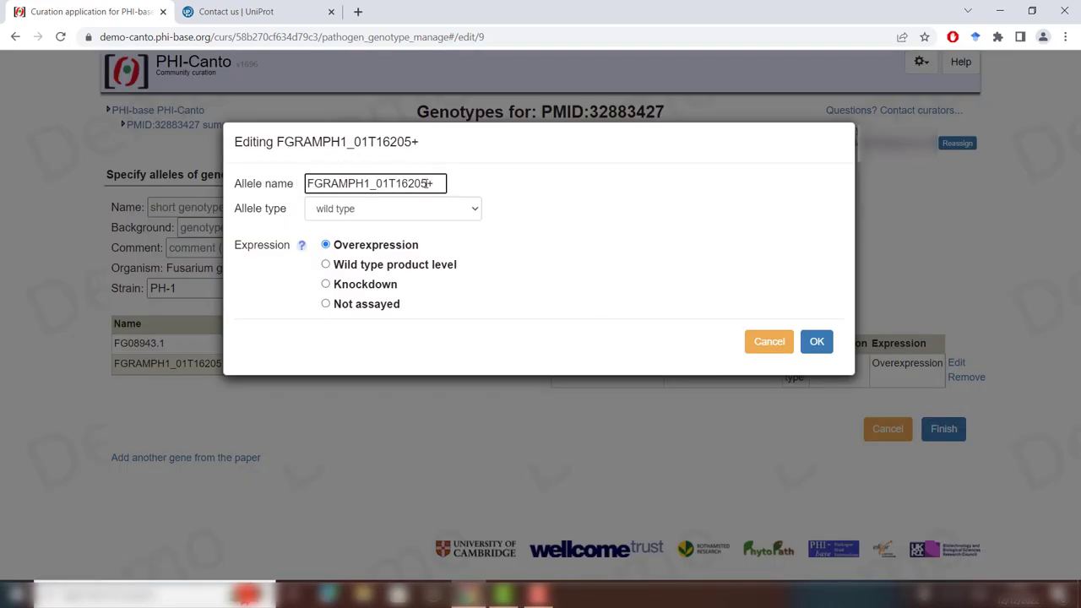
key("BackSpace")
key("BackSpace")
key("BackSpace")
key("BackSpace")
key("BackSpace")
key("BackSpace")
key("BackSpace")
key("BackSpace")
key("BackSpace")
key("BackSpace")
key("BackSpace")
key("BackSpace")
key("BackSpace")
key("BackSpace")
key("BackSpace")
key("BackSpace")
key("BackSpace")
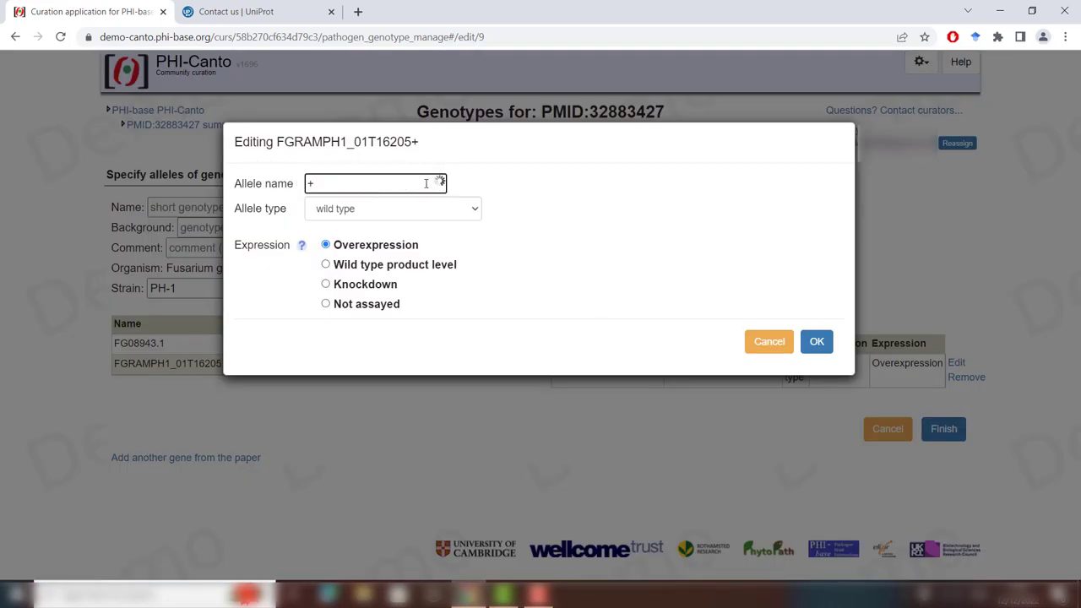
type("RALF")
key("Return")
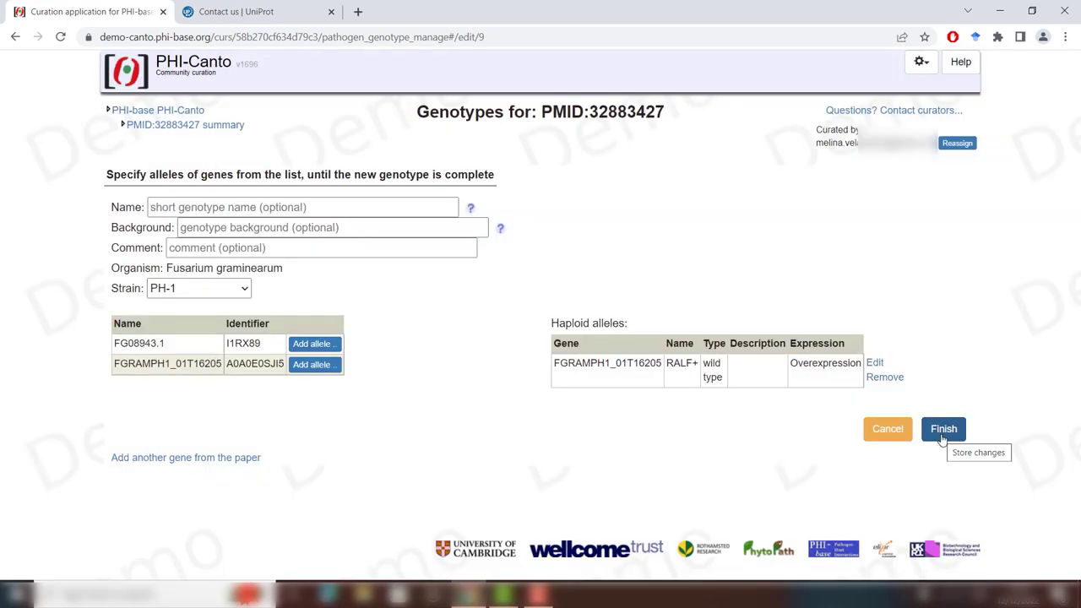
left_click(942, 430)
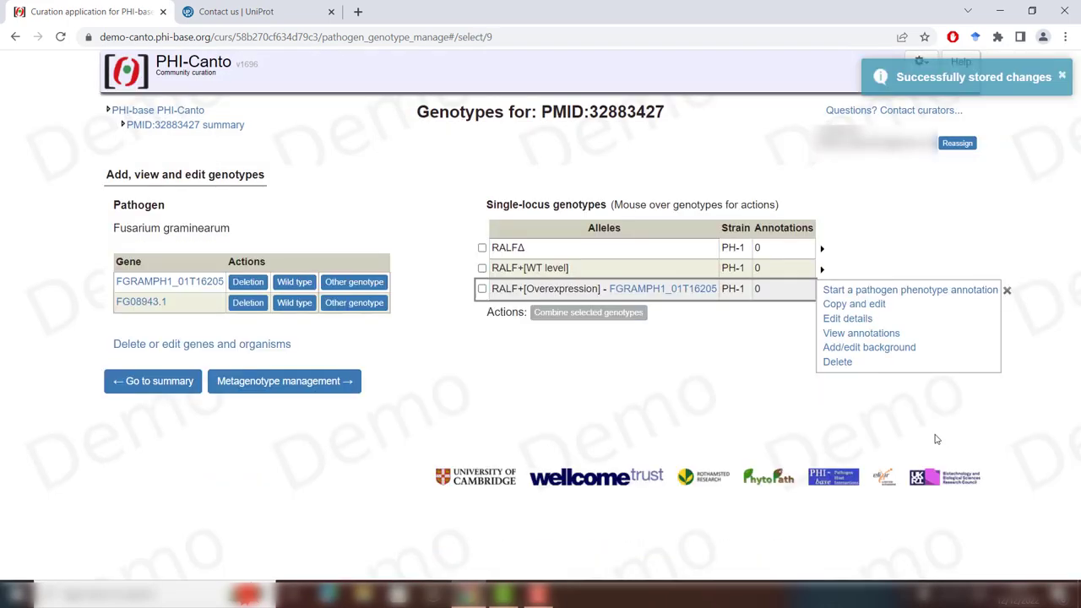
mouse_move(492, 268)
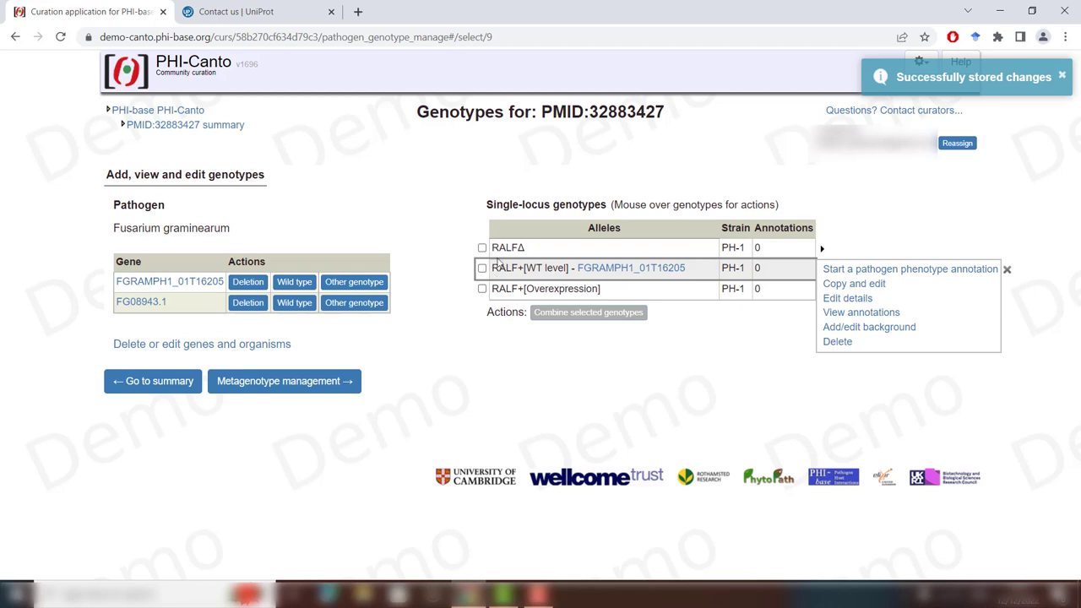
mouse_move(511, 289)
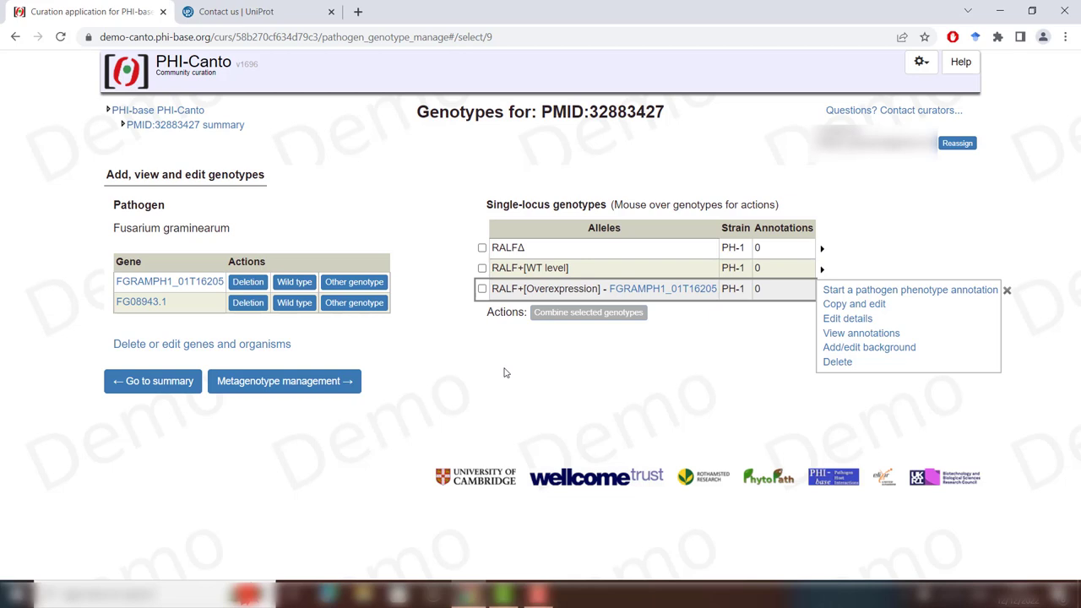
Select RALFΔ and RALF+[WT level] and combine them into a multi-locus genotype
left_click(482, 248)
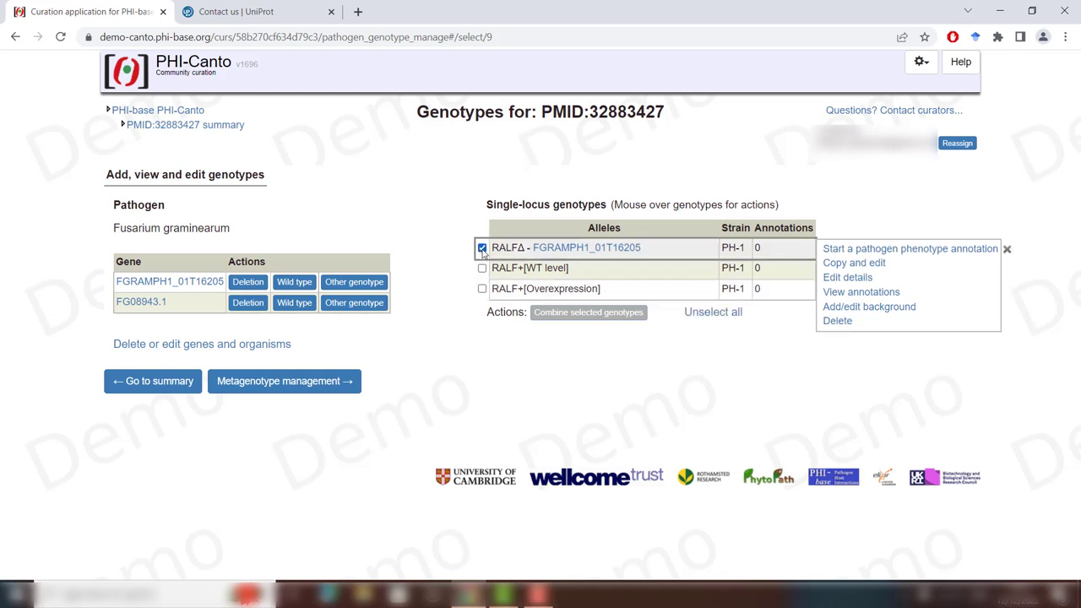
mouse_move(482, 270)
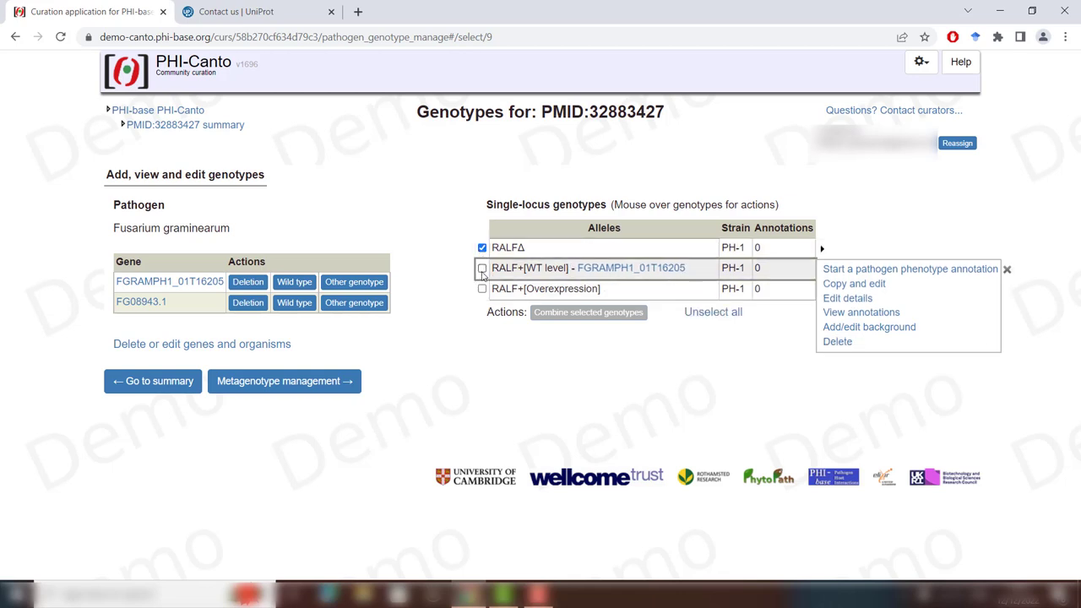
left_click(482, 269)
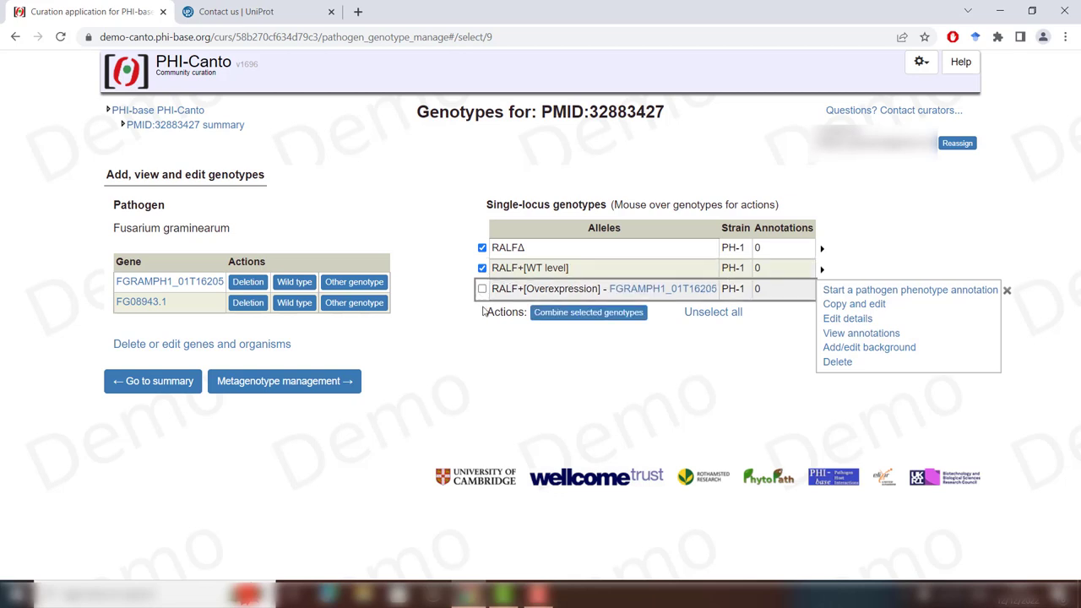
left_click(567, 316)
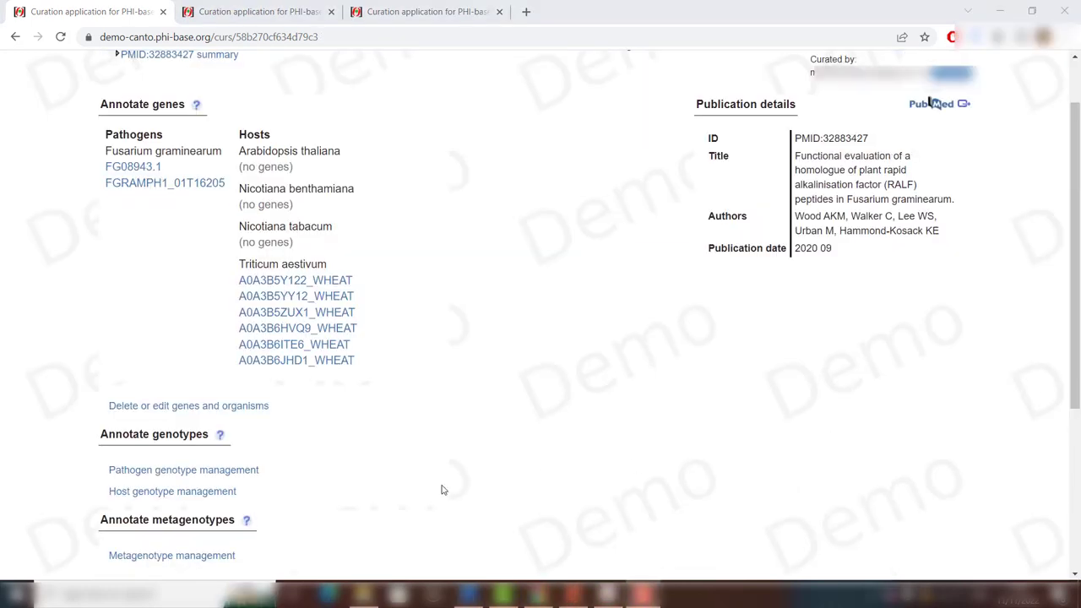
left_click(194, 491)
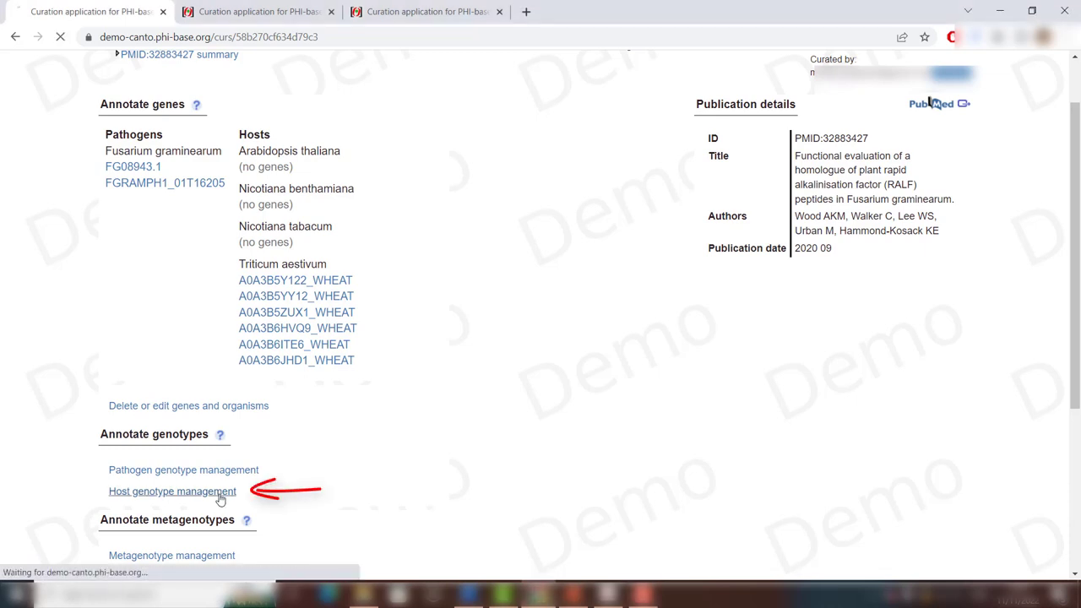
left_click(240, 235)
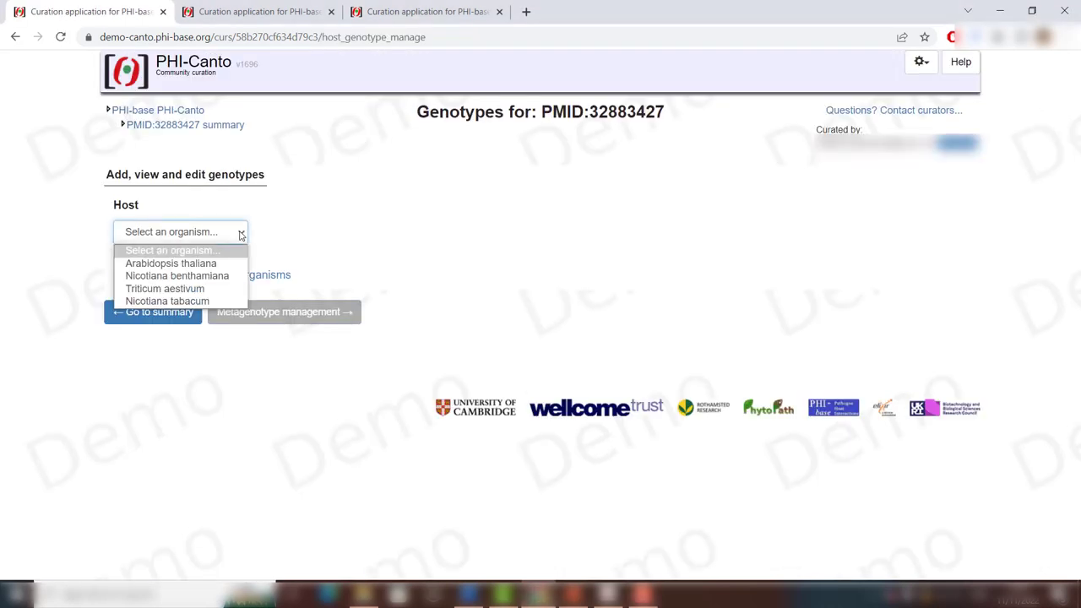
left_click(226, 290)
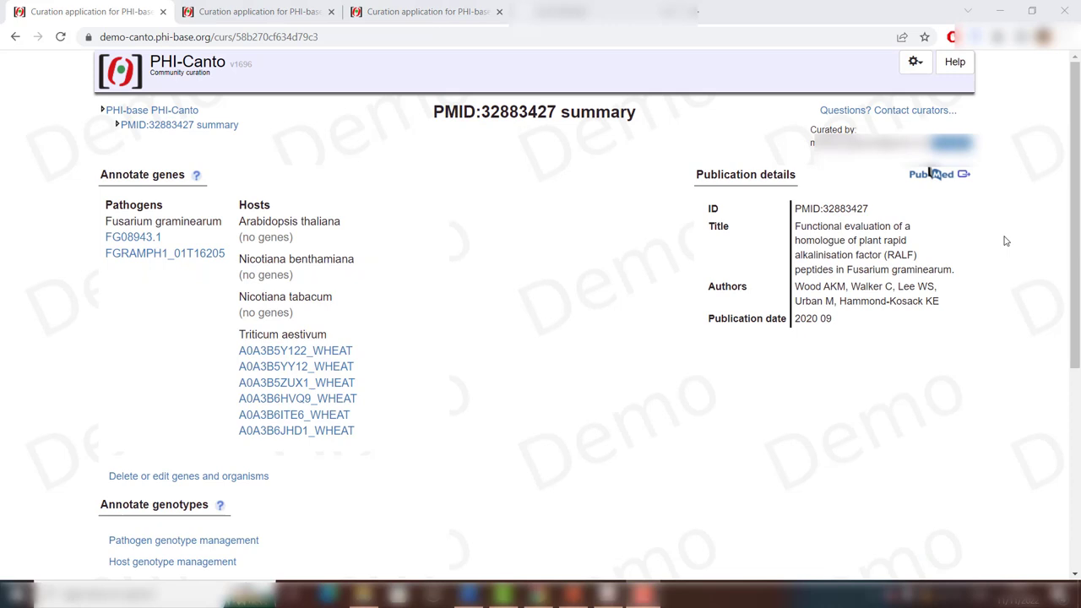
Open the Help documentation page 'Creating alleles and genotypes'
left_click(952, 64)
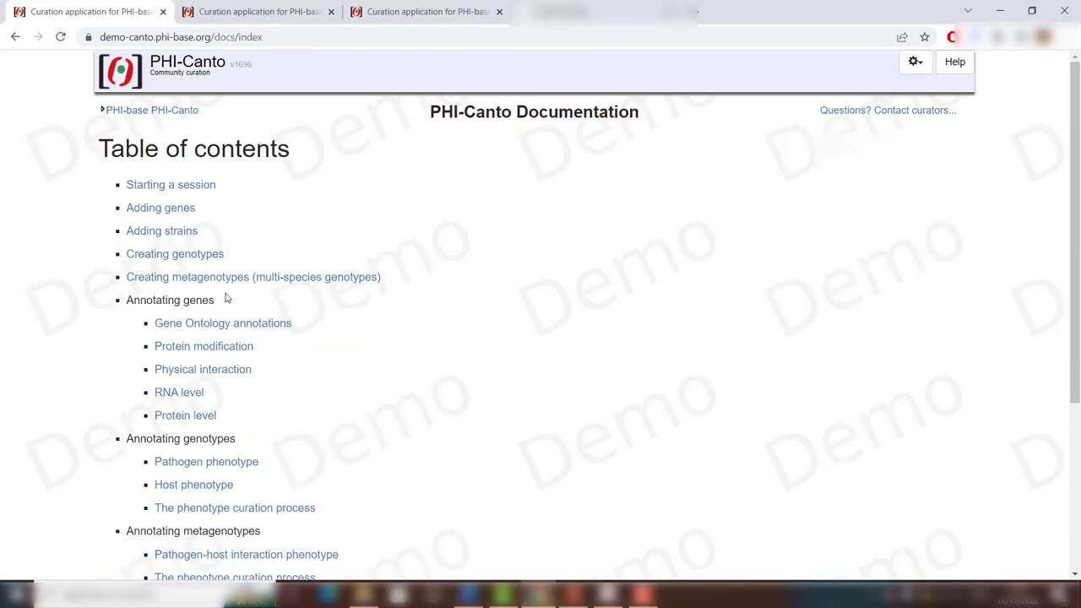
left_click(194, 257)
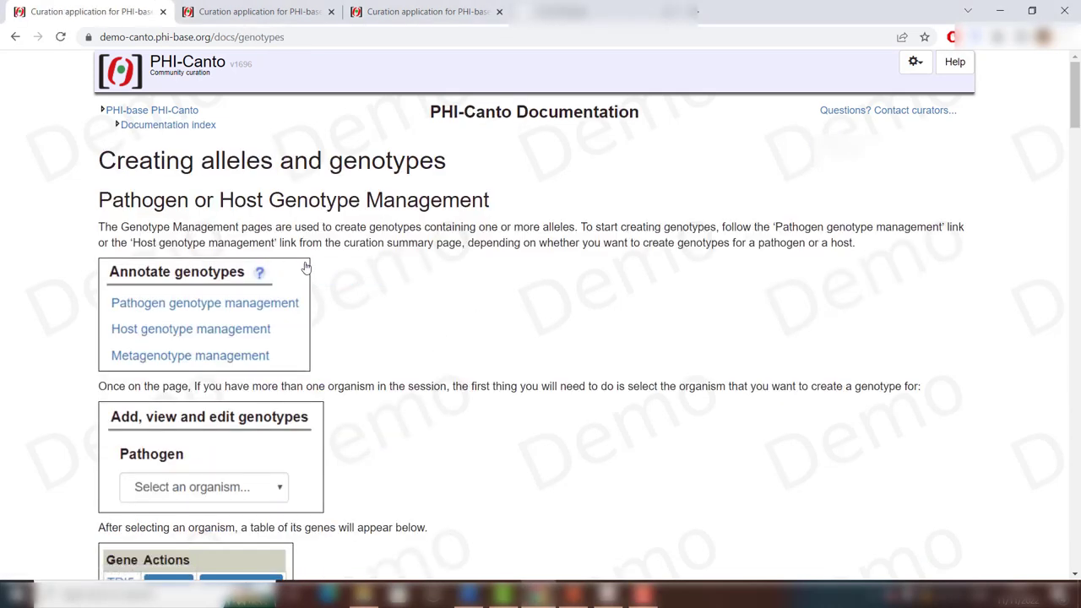